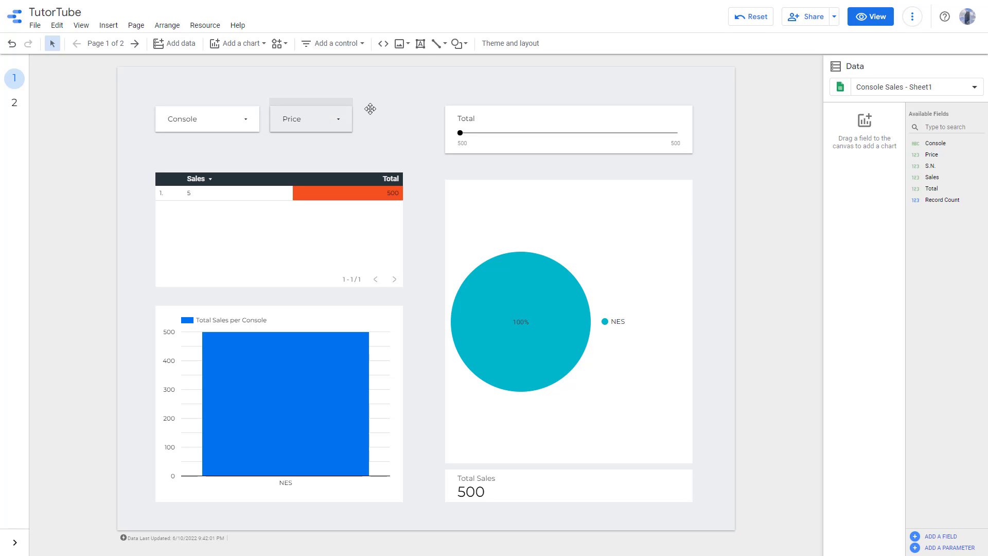
- Add a text box above the filters reading "These are Interactive Filters:"
{"action": "left_click", "coordinate": [420, 45]}
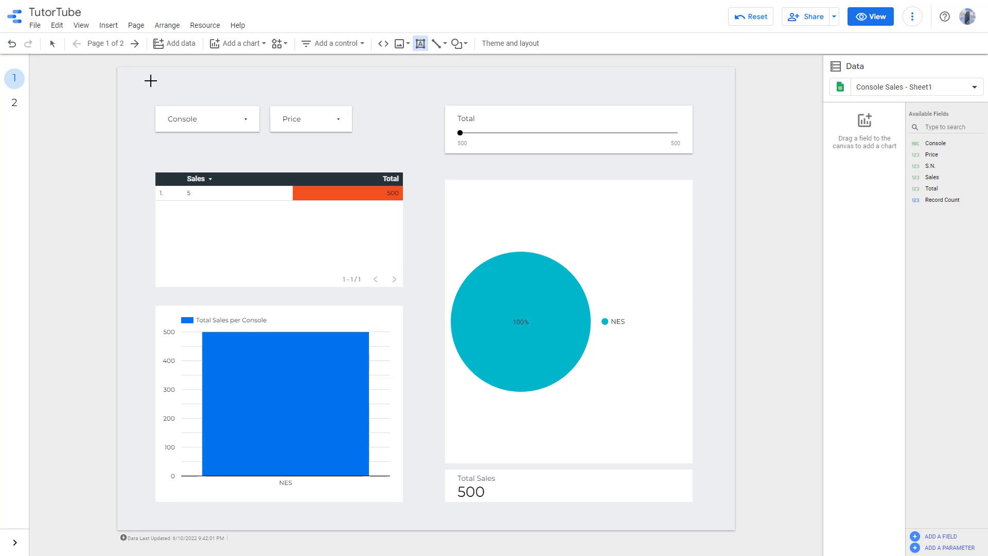
{"action": "left_click_drag", "start_coordinate": [155, 82], "coordinate": [350, 98]}
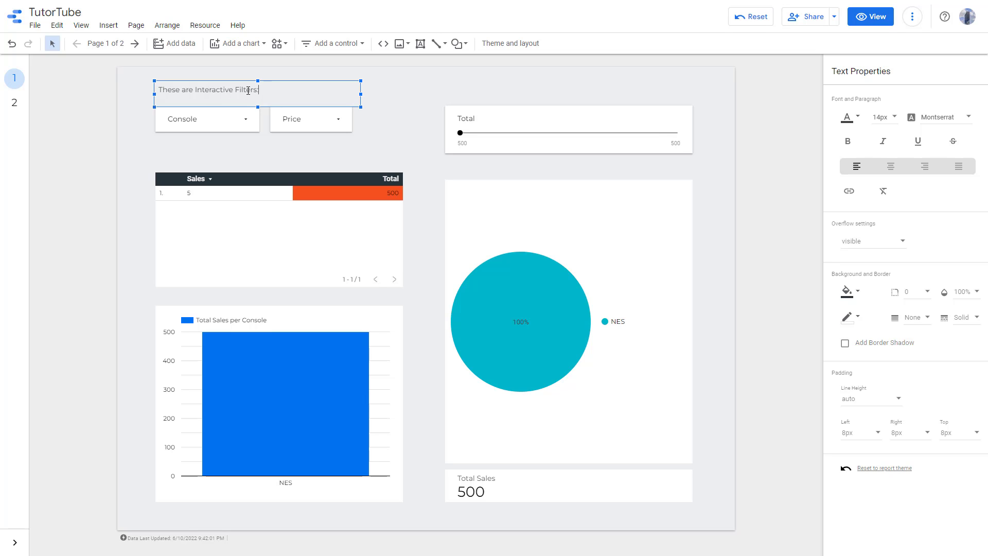
- Color the words "Interactive Filters:" red
{"action": "left_click_drag", "start_coordinate": [259, 91], "coordinate": [202, 91]}
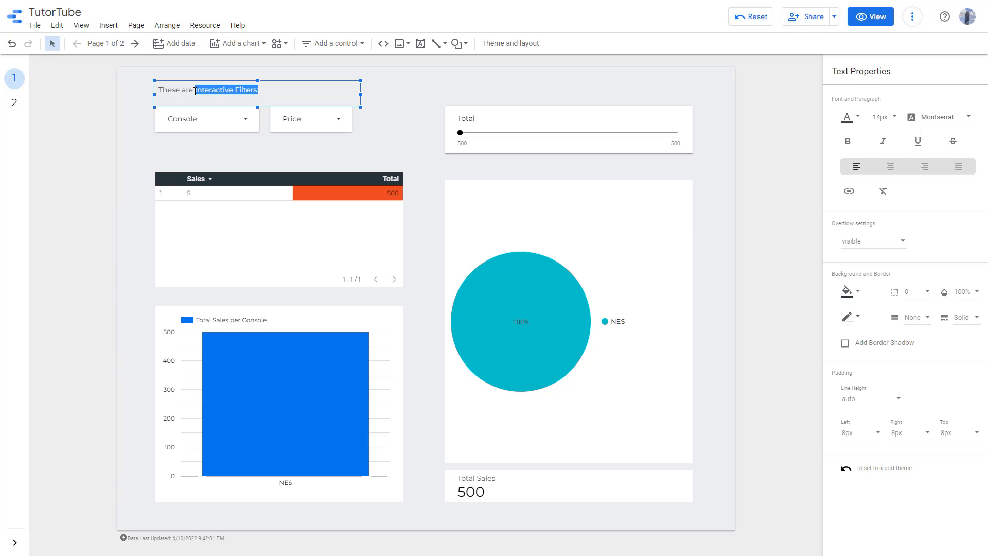
{"action": "left_click", "coordinate": [860, 122]}
{"action": "left_click", "coordinate": [852, 158]}
- Set the font size of "Interactive Filters:" to 18px
{"action": "left_click_drag", "start_coordinate": [259, 90], "coordinate": [210, 100]}
{"action": "left_click", "coordinate": [897, 119]}
{"action": "left_click", "coordinate": [890, 174]}
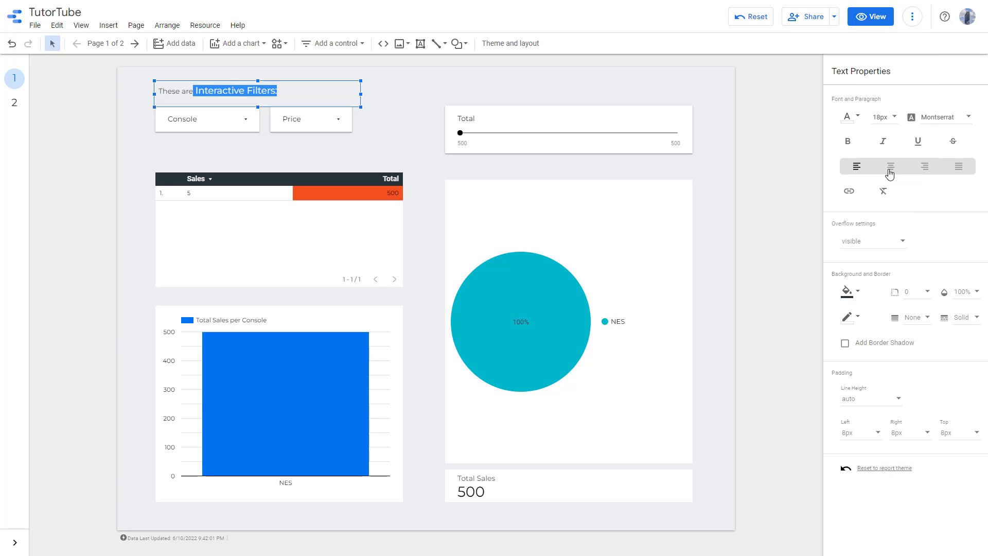
- Select the whole text and change its font to Boogaloo
{"action": "left_click", "coordinate": [968, 118]}
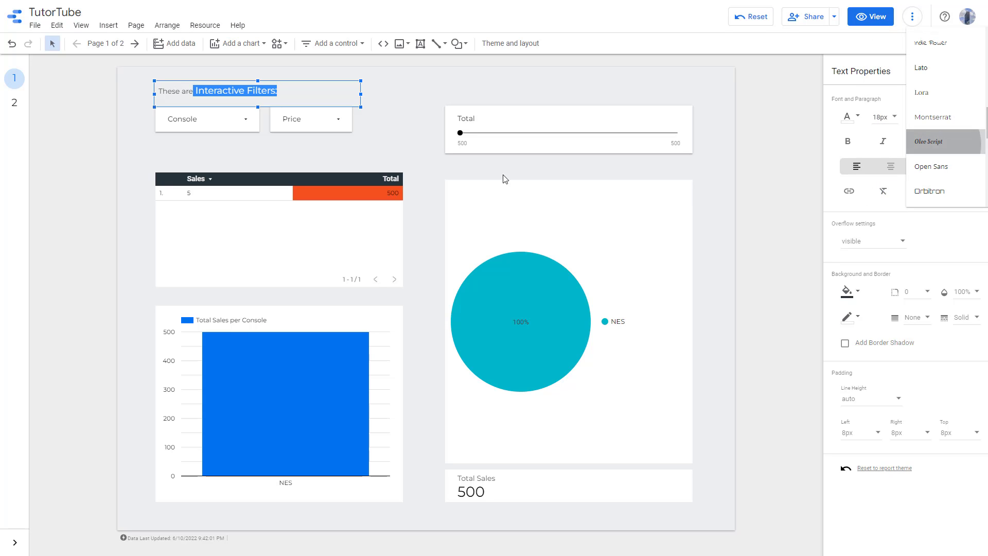
{"action": "left_click_drag", "start_coordinate": [282, 94], "coordinate": [119, 94]}
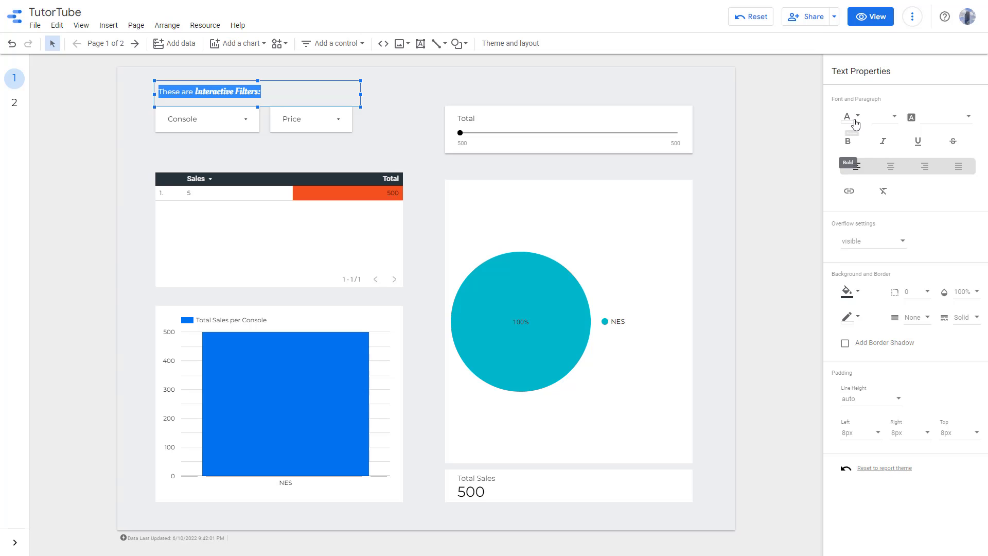
{"action": "left_click", "coordinate": [926, 118]}
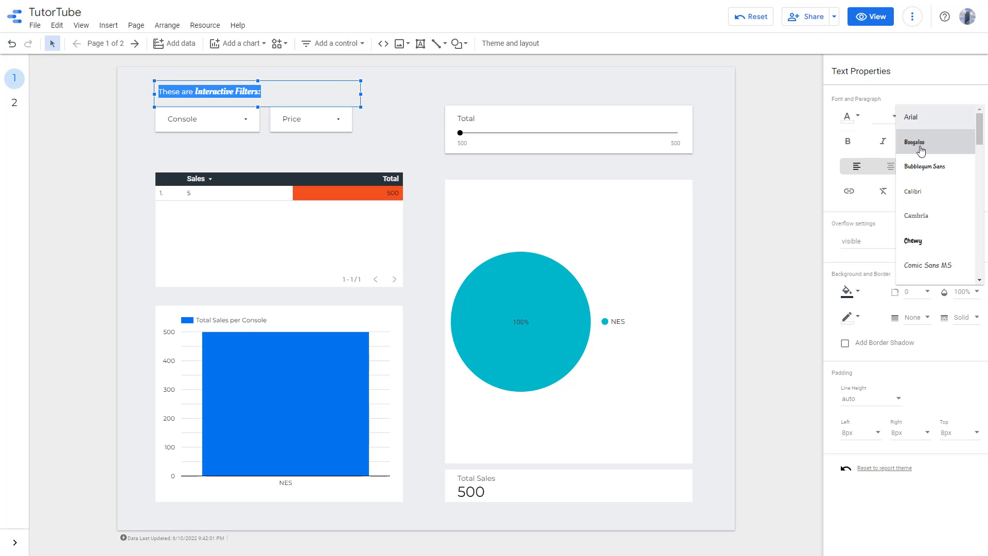
{"action": "left_click", "coordinate": [921, 149]}
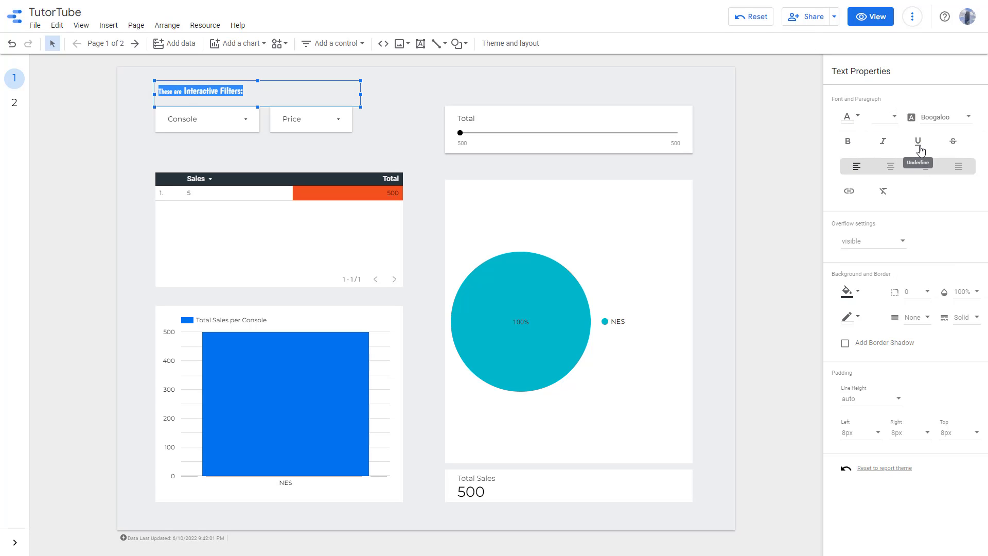
- Make the text bold, italic and underlined, toggling strikethrough on and off again
{"action": "left_click", "coordinate": [849, 143]}
{"action": "left_click", "coordinate": [882, 147]}
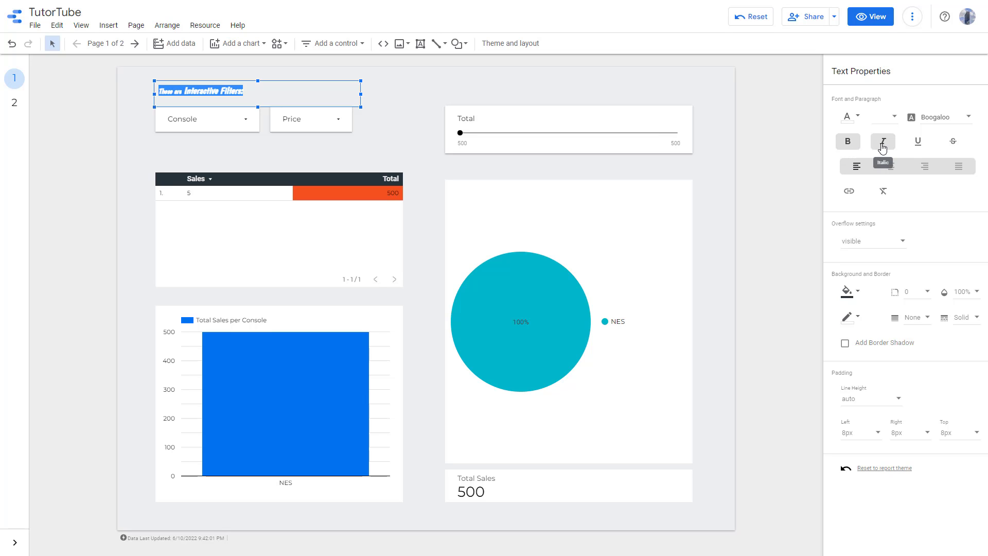
{"action": "left_click", "coordinate": [914, 147]}
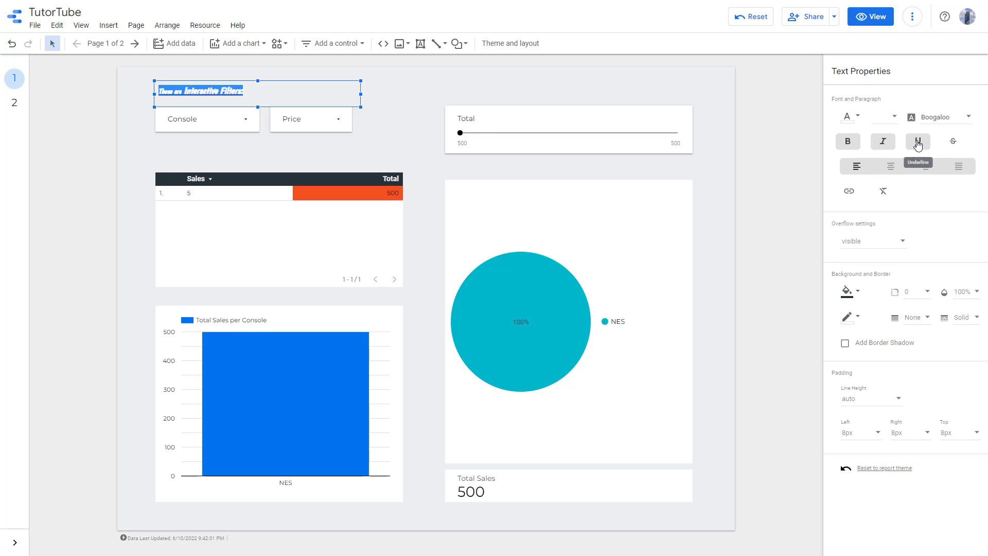
{"action": "left_click", "coordinate": [954, 145]}
{"action": "left_click", "coordinate": [954, 146]}
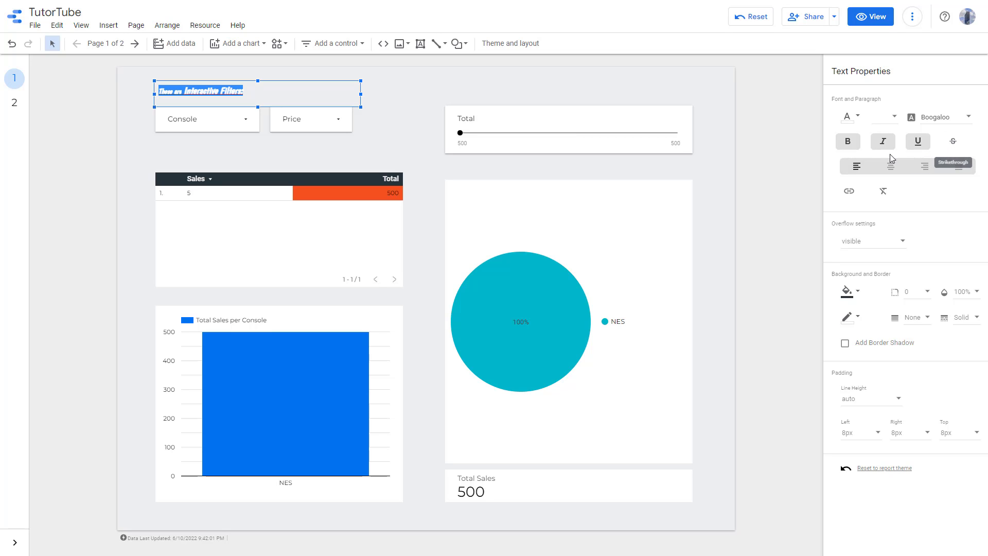
- Select the text and right-align it within the text box
{"action": "left_click", "coordinate": [202, 91]}
{"action": "left_click_drag", "start_coordinate": [268, 91], "coordinate": [127, 86]}
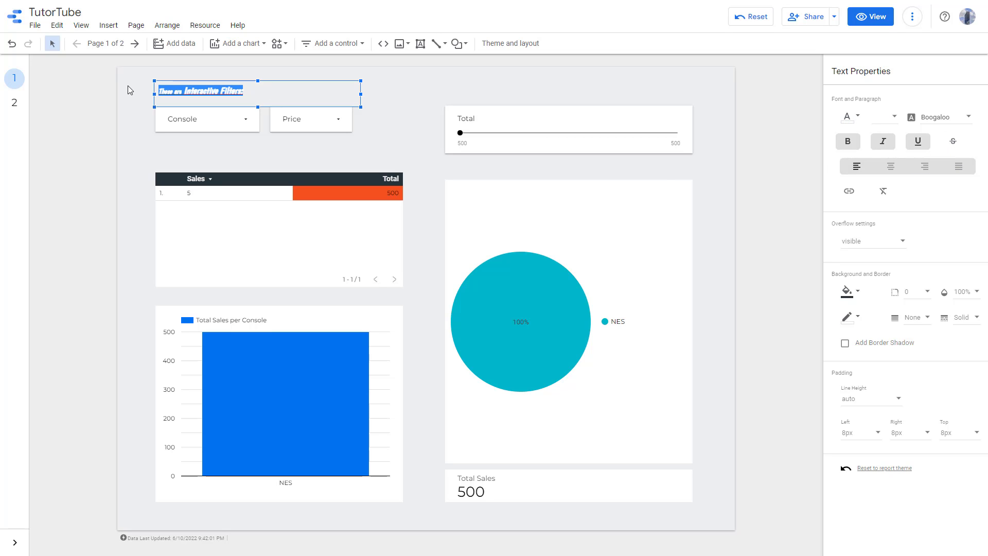
{"action": "left_click", "coordinate": [891, 165]}
{"action": "left_click", "coordinate": [925, 166]}
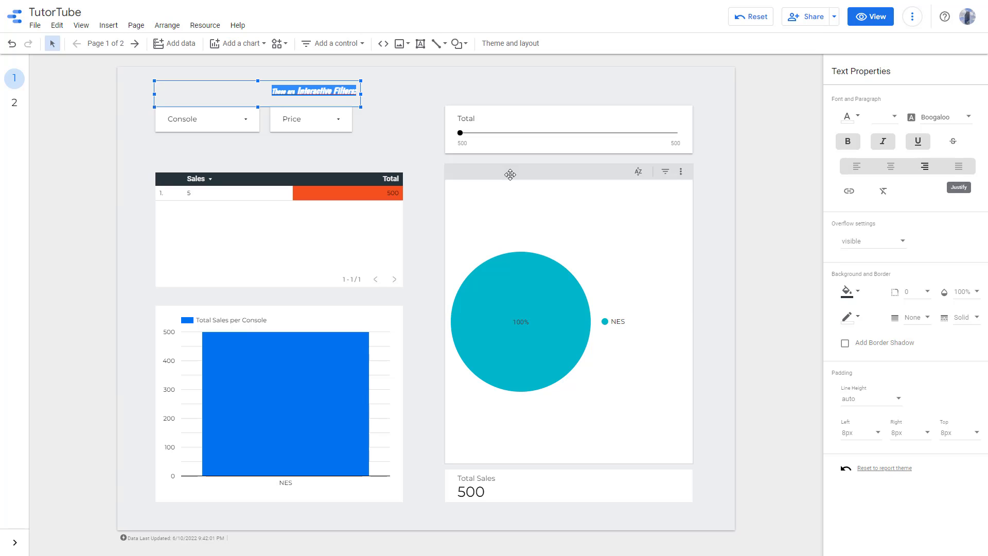
- Append filler text "fghfghfg fgh fg hfgh fgh fg hfg h fgh fg hfgh fg hfg h hfg hfg hfghfg" to the end
{"action": "left_click", "coordinate": [356, 91]}
{"action": "type", "text": "fghfghfg fgh fg hfgh"}
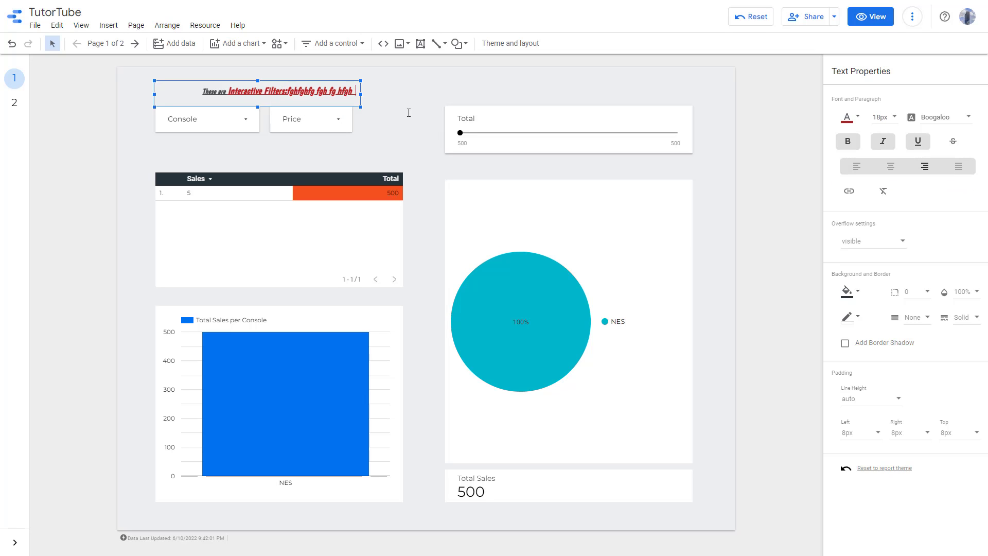
{"action": "type", "text": " fgh fg hfg h fgh fg hfgh fg hfg h"}
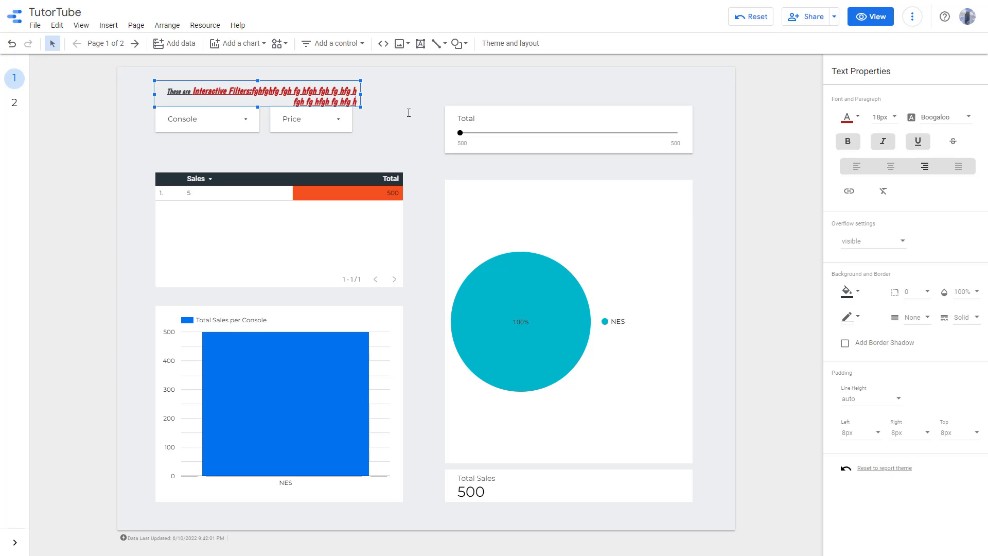
{"action": "type", "text": "hfg hfg hfghfg"}
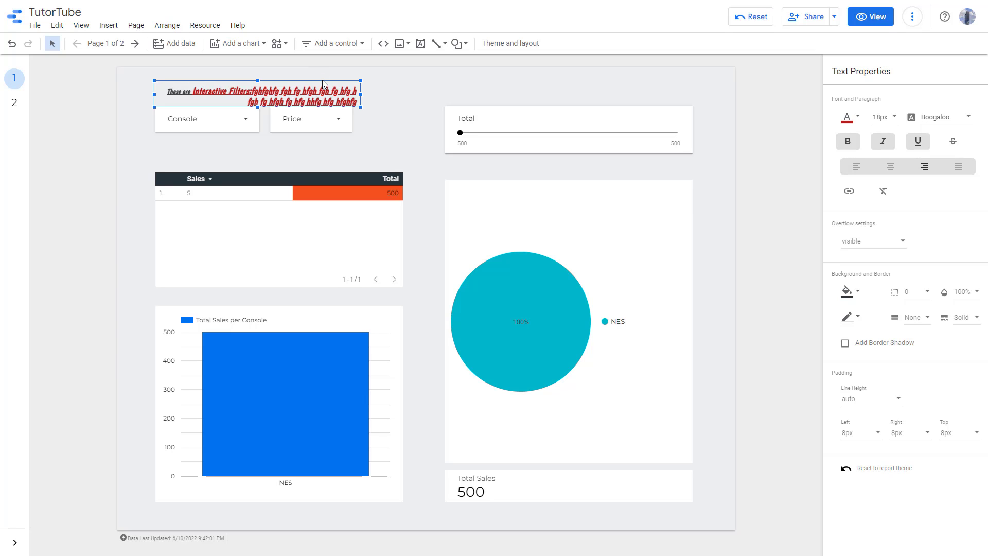
- Resize the text box and move it to the right of the Price filter
{"action": "left_click_drag", "start_coordinate": [361, 107], "coordinate": [407, 180]}
{"action": "left_click_drag", "start_coordinate": [409, 130], "coordinate": [275, 130]}
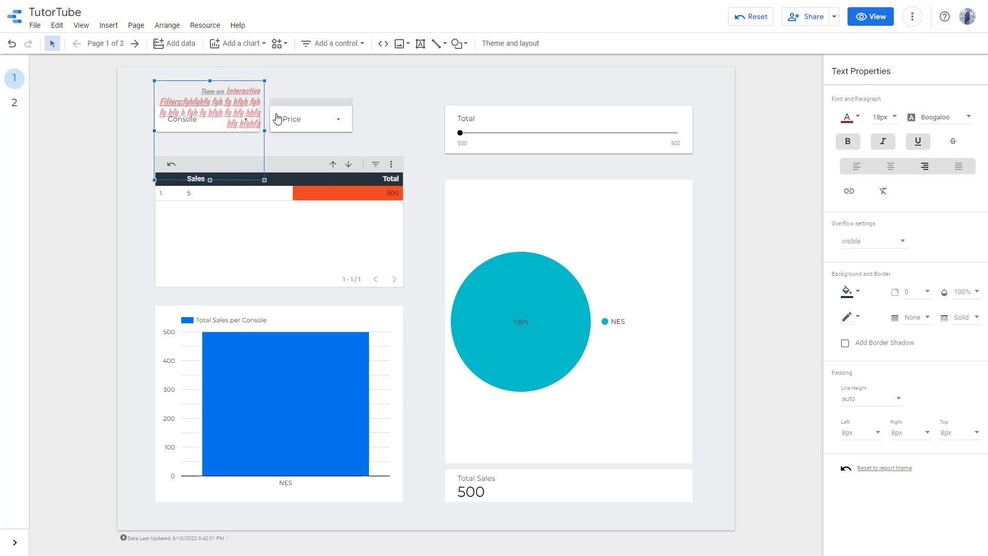
{"action": "left_click_drag", "start_coordinate": [383, 93], "coordinate": [442, 89]}
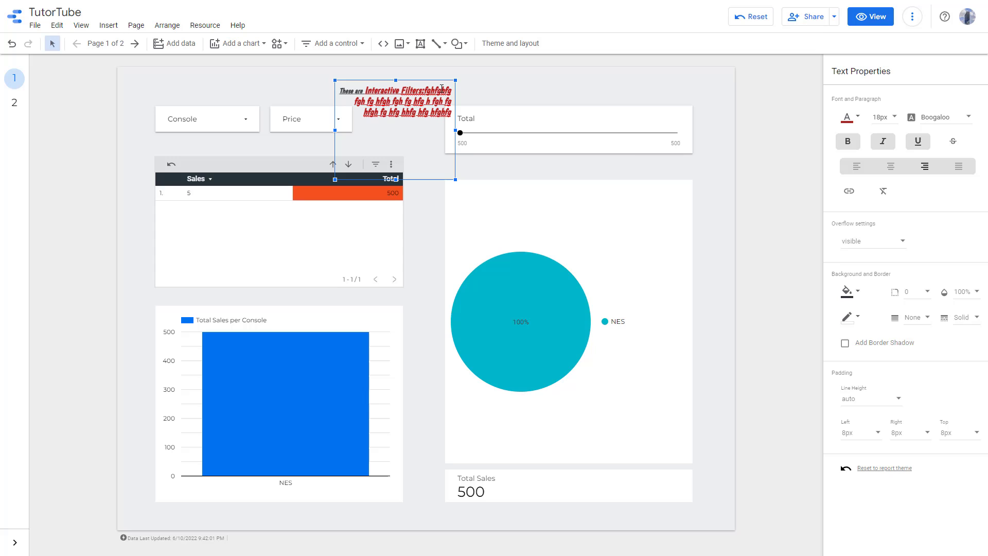
- Justify the text and remove its formatting
{"action": "left_click", "coordinate": [959, 170]}
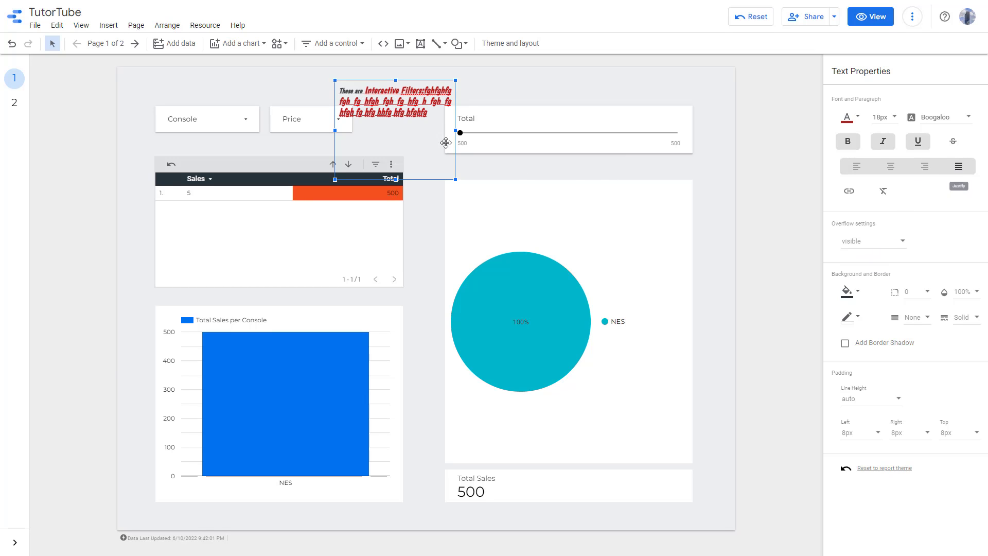
{"action": "left_click", "coordinate": [883, 194]}
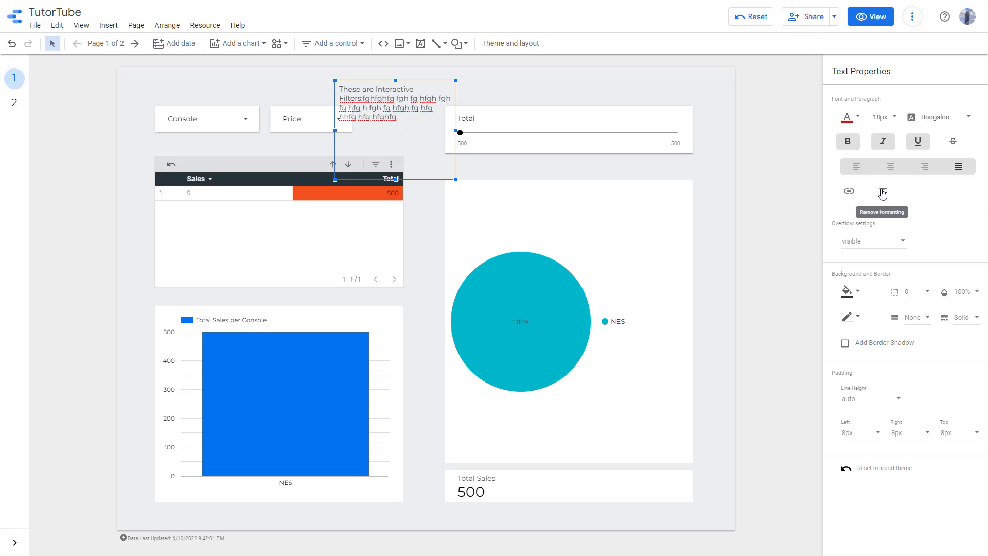
- Shrink the text box so it fits between the Price filter and the Total slider
{"action": "left_click", "coordinate": [905, 242]}
{"action": "left_click_drag", "start_coordinate": [455, 178], "coordinate": [426, 113]}
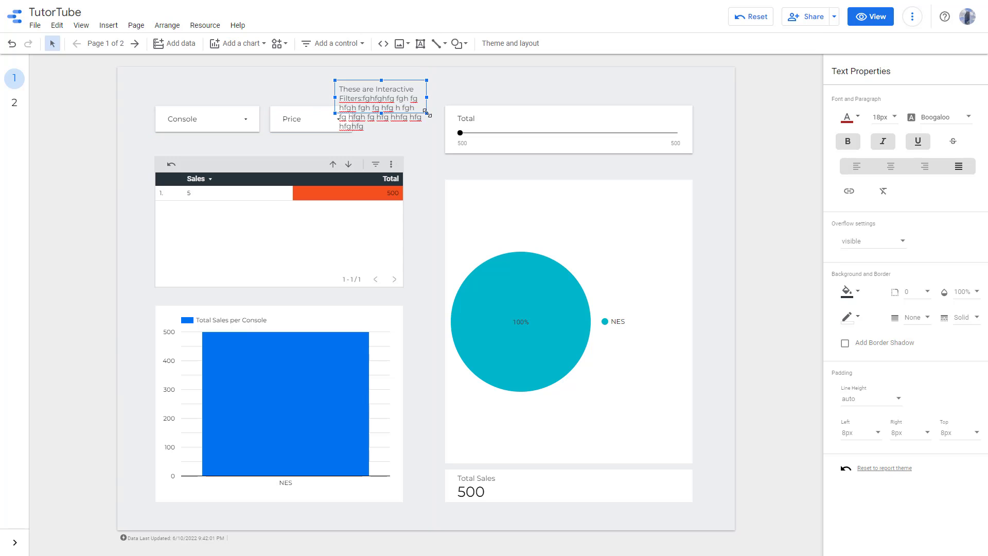
- Switch the text box overflow to hidden and back to visible
{"action": "left_click", "coordinate": [895, 243]}
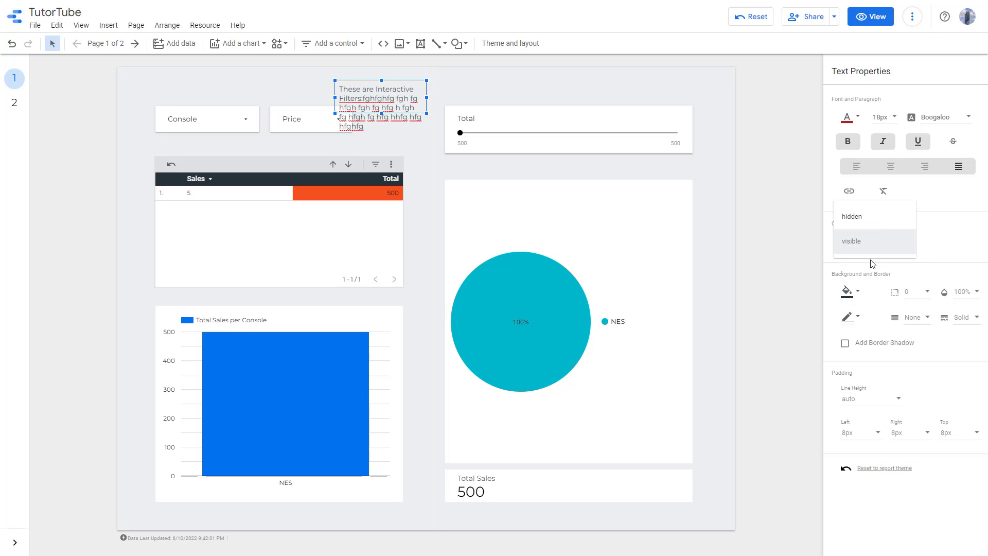
{"action": "left_click", "coordinate": [854, 222]}
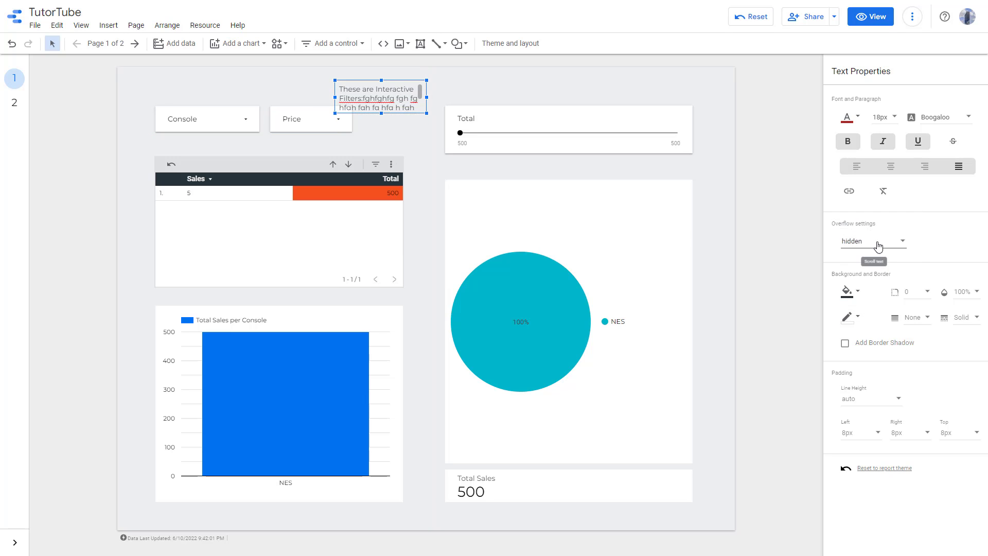
{"action": "left_click", "coordinate": [878, 252]}
{"action": "left_click", "coordinate": [864, 270]}
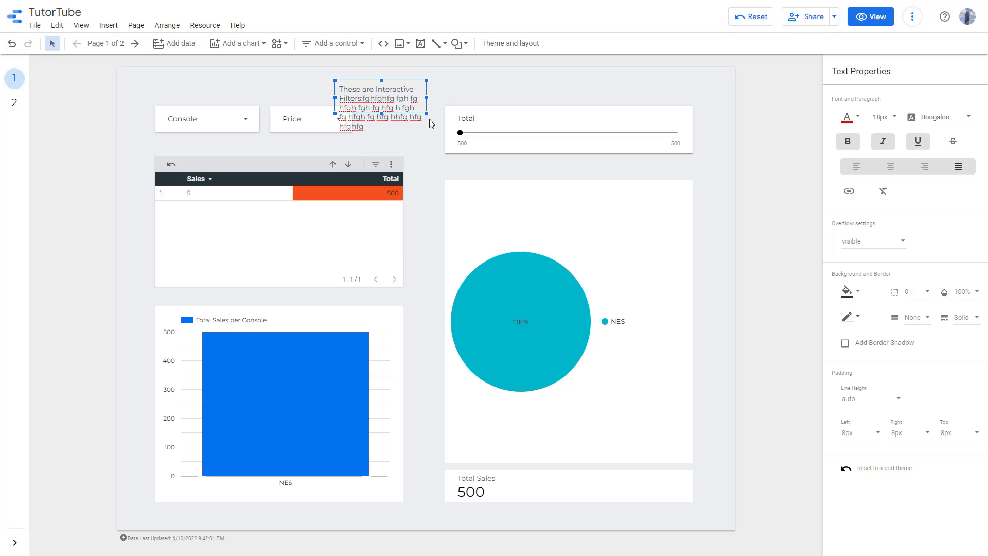
- Enlarge the text box slightly and fill its background with orange
{"action": "left_click_drag", "start_coordinate": [427, 113], "coordinate": [439, 141]}
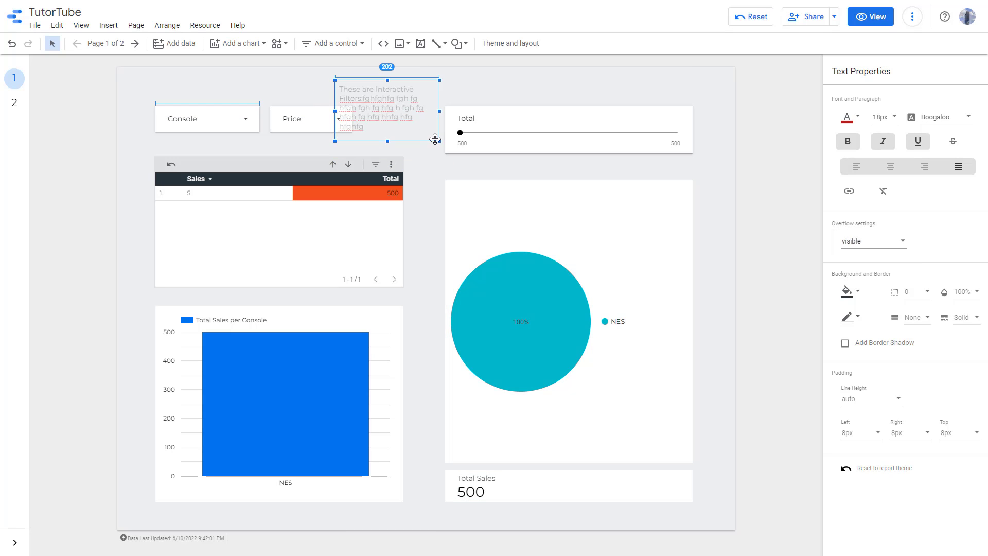
{"action": "left_click", "coordinate": [863, 301]}
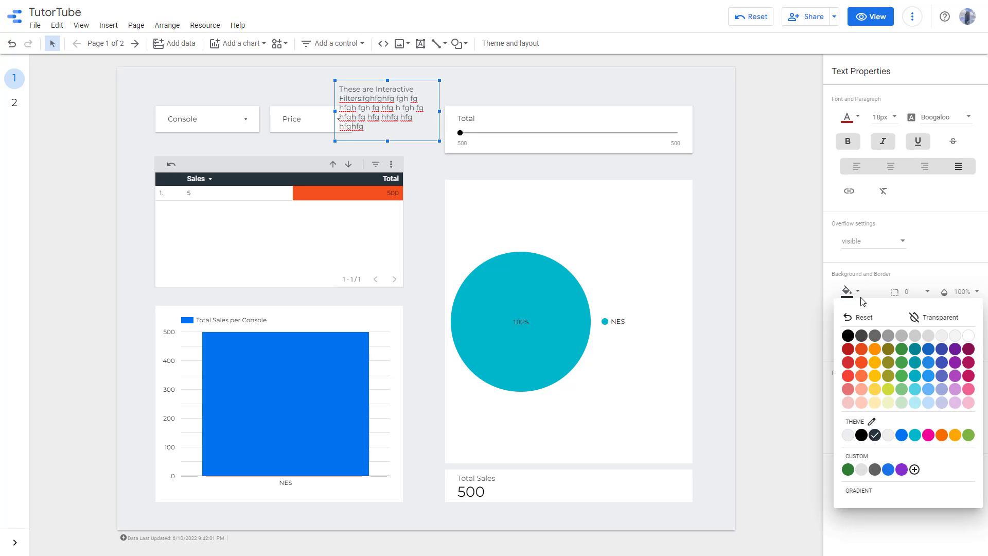
{"action": "left_click", "coordinate": [877, 366]}
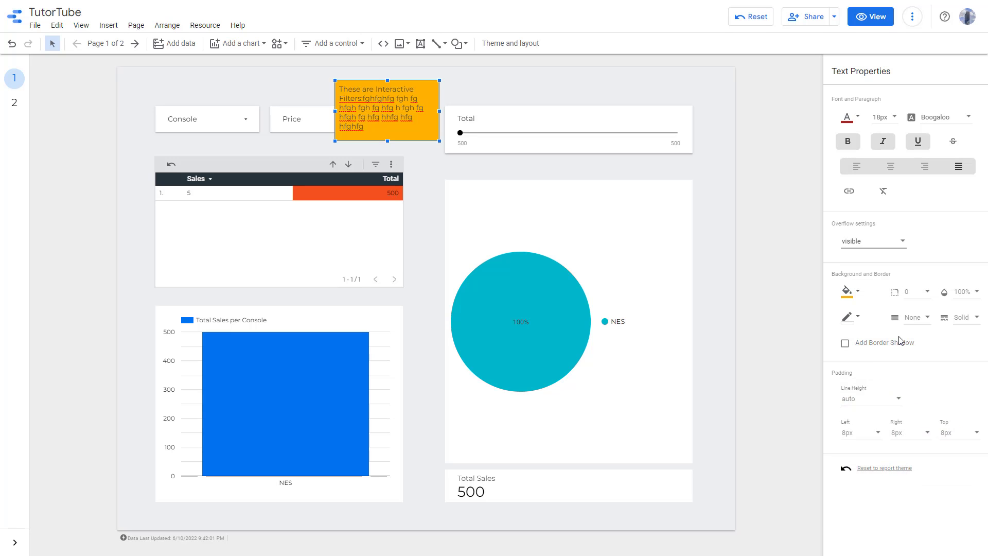
- Set the text box's border radius to 20
{"action": "left_click", "coordinate": [912, 295]}
{"action": "left_click", "coordinate": [919, 415]}
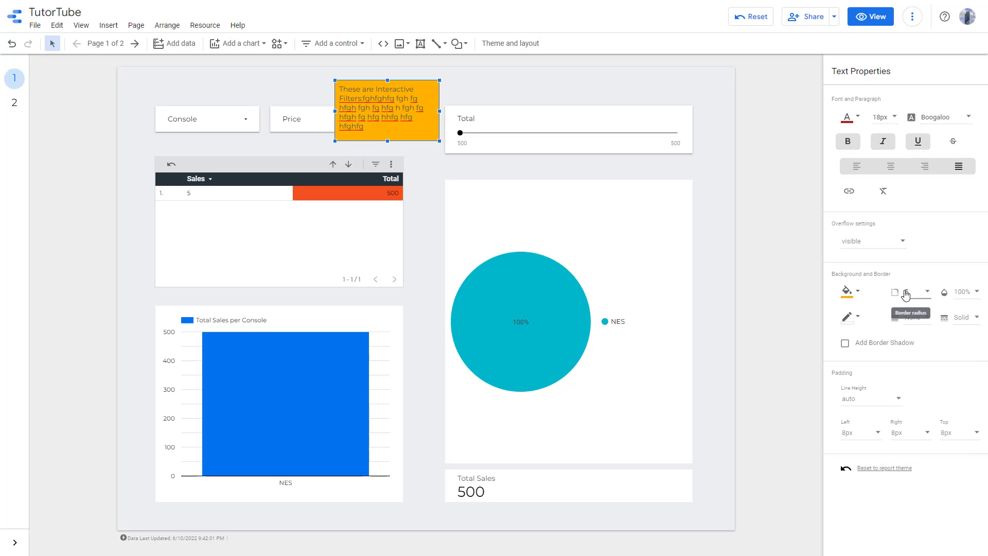
{"action": "left_click", "coordinate": [921, 294]}
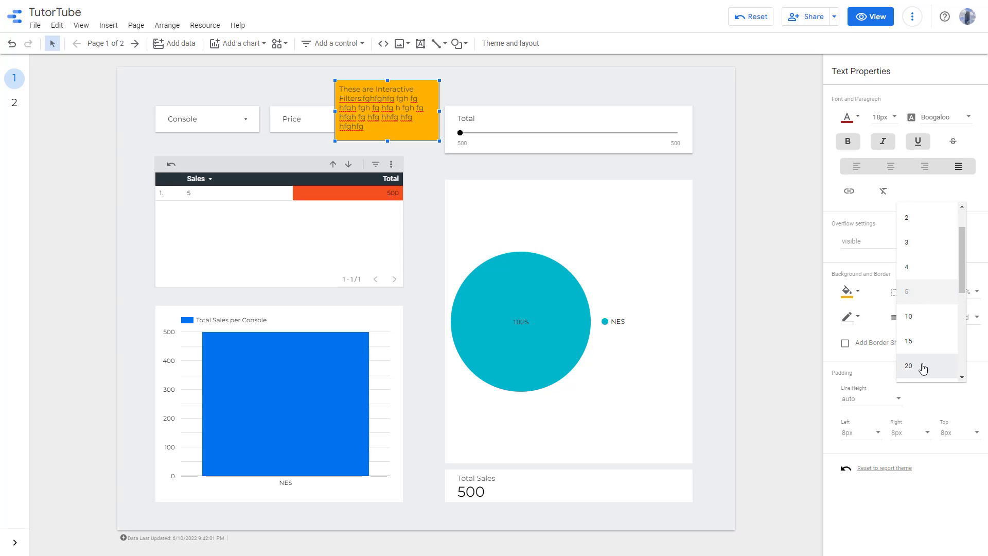
{"action": "left_click", "coordinate": [921, 367]}
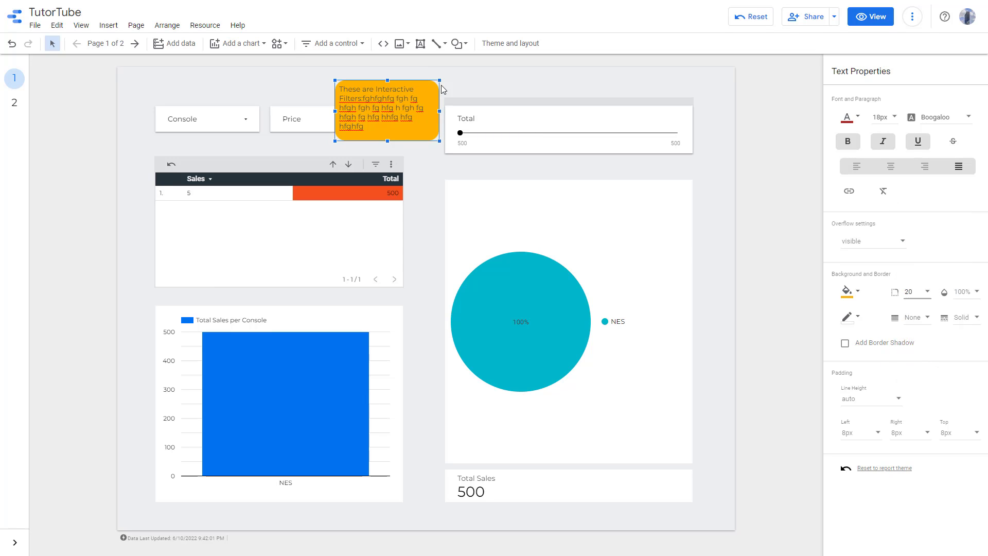
- Set the text box's background opacity to 80%
{"action": "left_click", "coordinate": [971, 298]}
{"action": "left_click", "coordinate": [950, 242]}
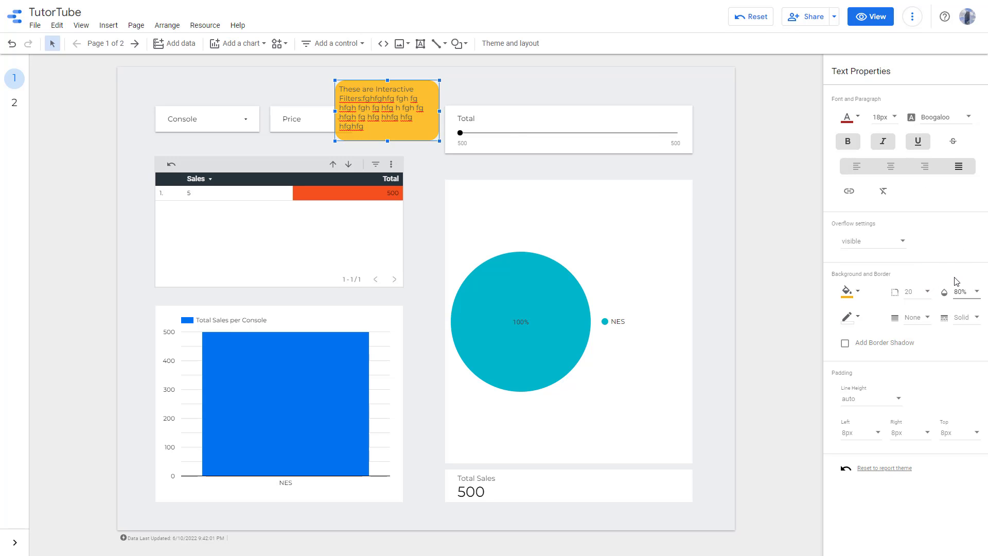
- Move the text box left into the spot beside the Console filter
{"action": "left_click", "coordinate": [393, 117]}
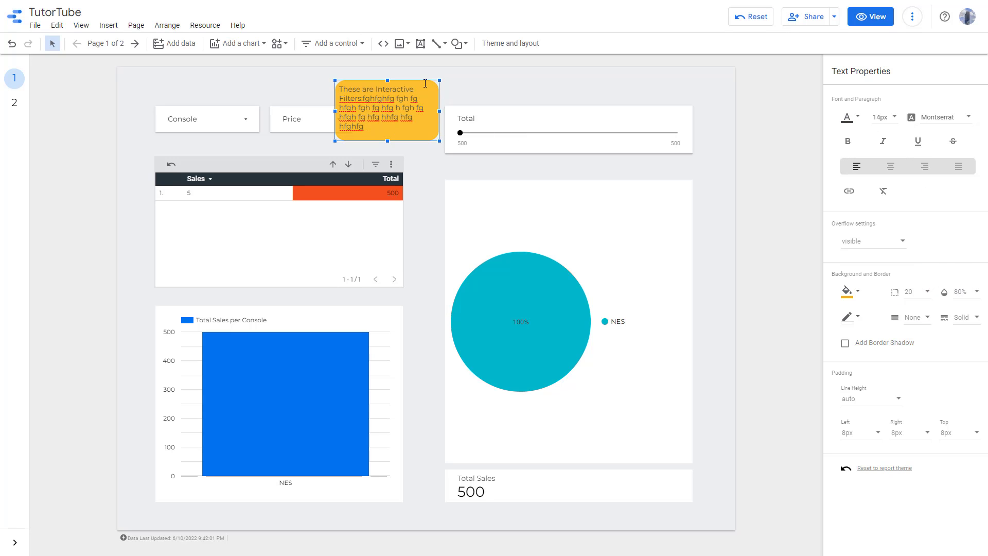
{"action": "left_click_drag", "start_coordinate": [425, 83], "coordinate": [360, 92]}
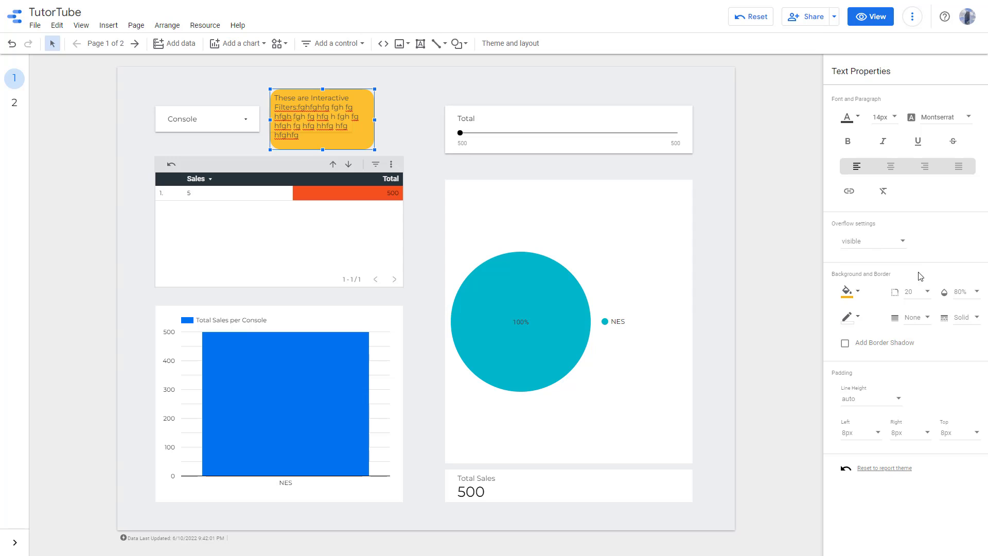
- Set the text box's background opacity to 50% and choose a border colour
{"action": "left_click", "coordinate": [962, 292]}
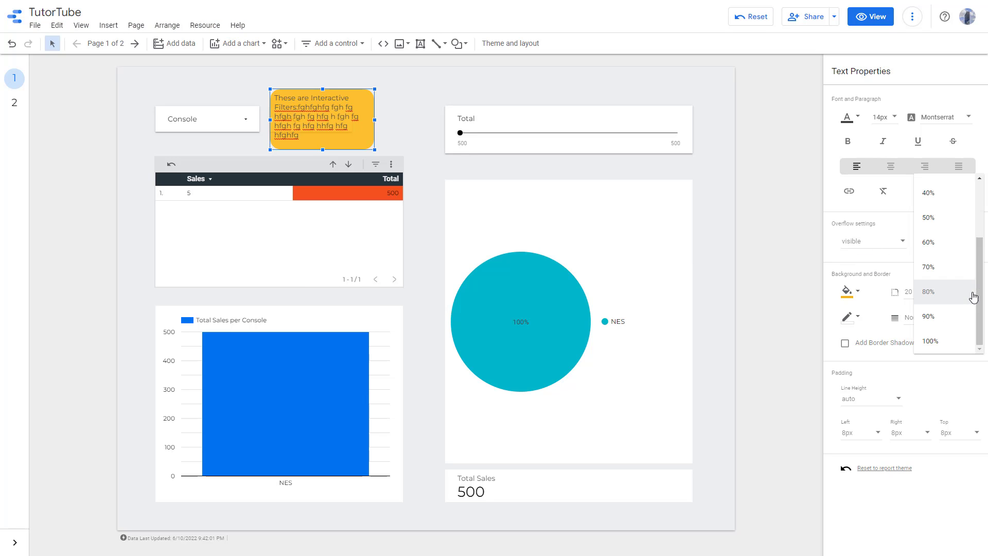
{"action": "left_click", "coordinate": [934, 223]}
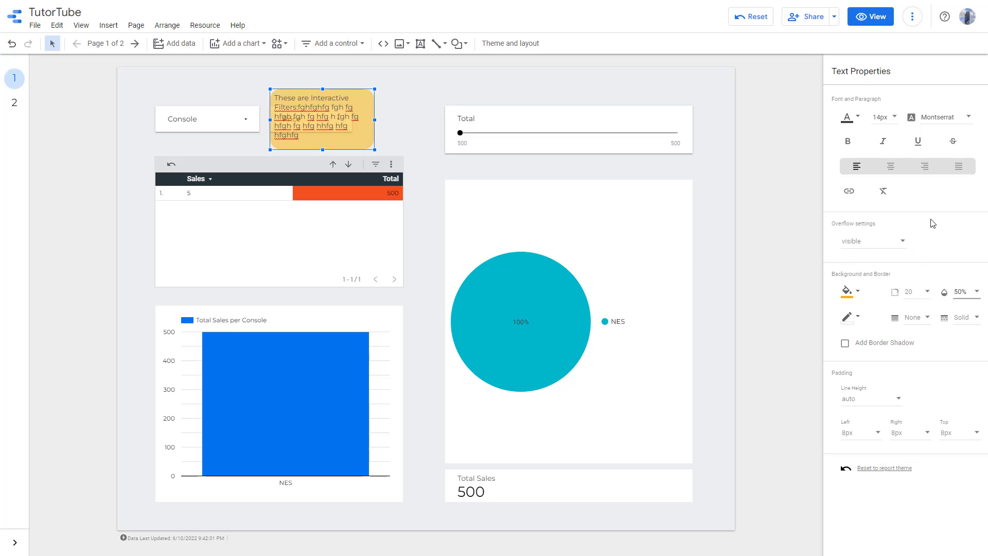
{"action": "left_click", "coordinate": [847, 318]}
{"action": "left_click", "coordinate": [941, 403]}
- Set the text box's border weight to 4 and its border style to Dotted
{"action": "left_click", "coordinate": [911, 319]}
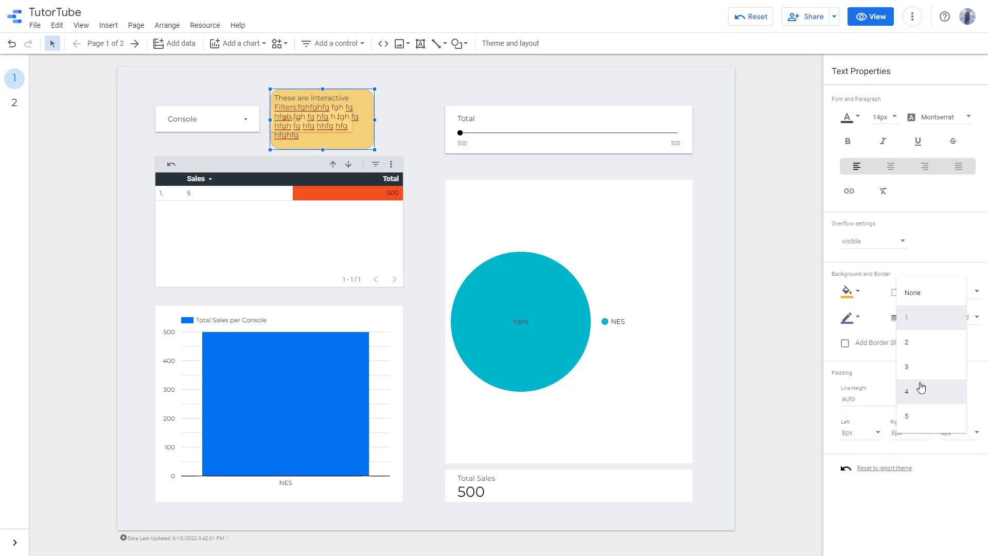
{"action": "left_click", "coordinate": [931, 381]}
{"action": "left_click", "coordinate": [959, 319]}
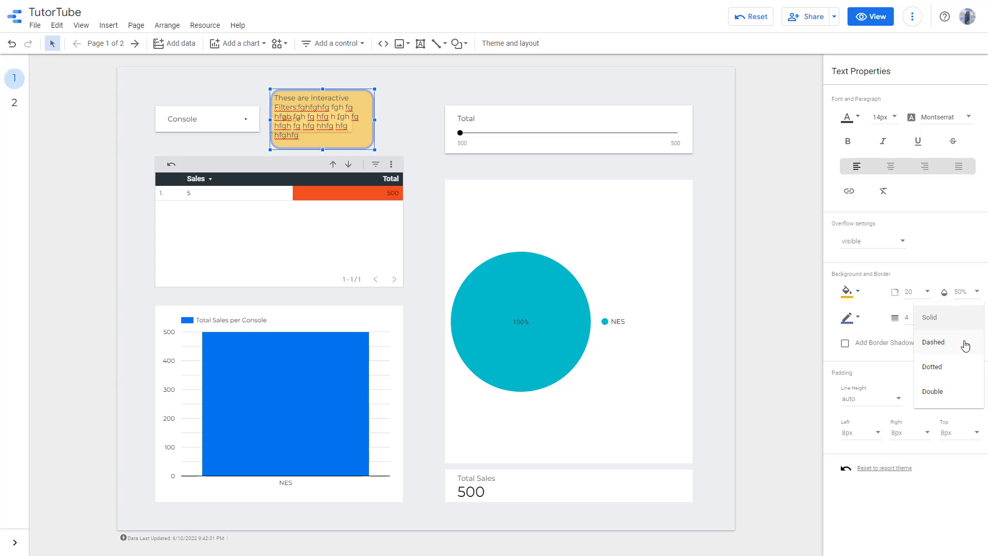
{"action": "left_click", "coordinate": [951, 371]}
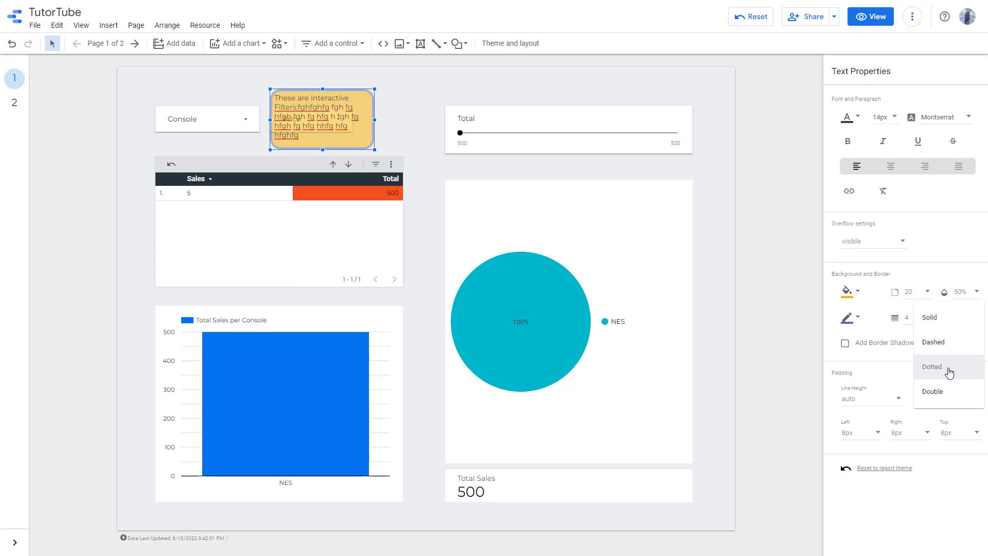
- Turn on the border shadow and set the text box's line height to 36px
{"action": "left_click", "coordinate": [868, 349]}
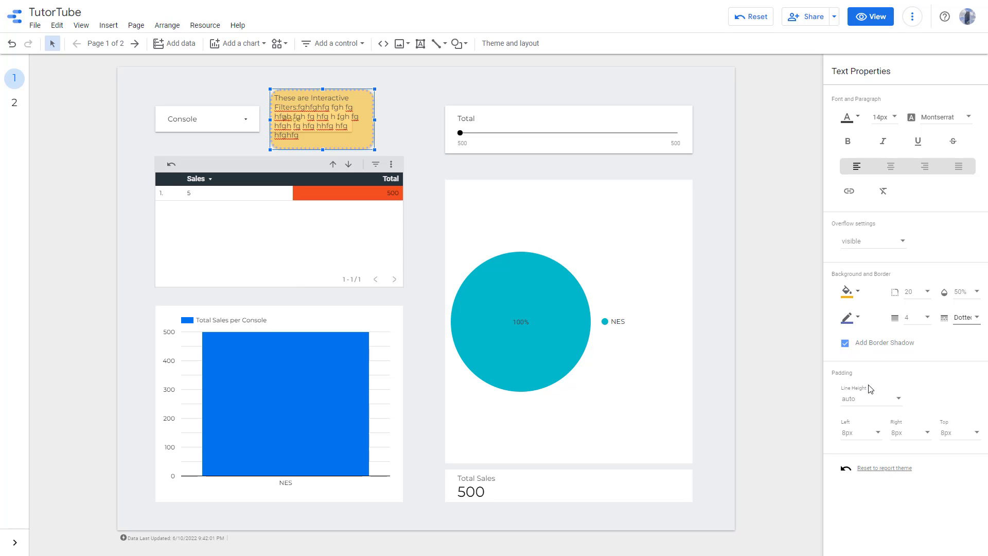
{"action": "left_click", "coordinate": [894, 401]}
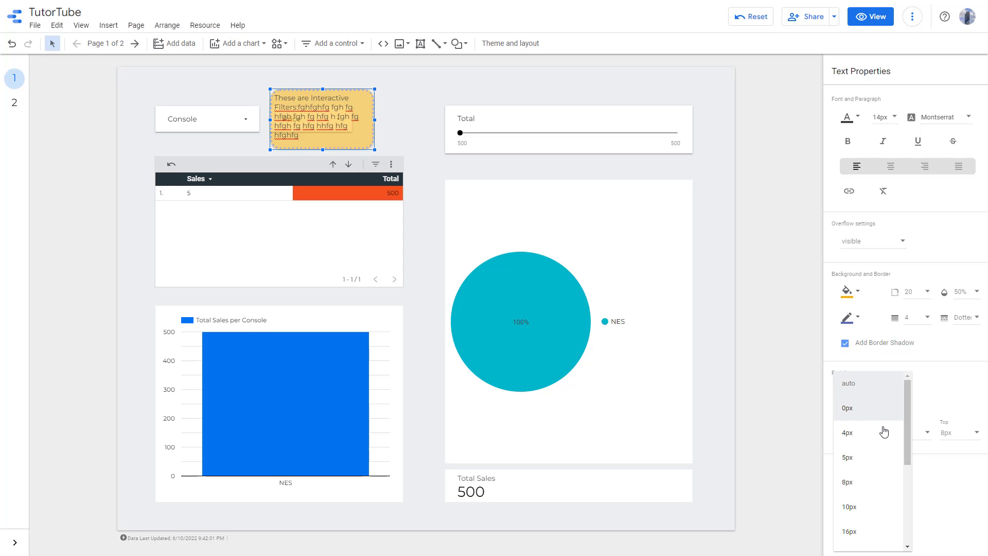
{"action": "left_click", "coordinate": [868, 487]}
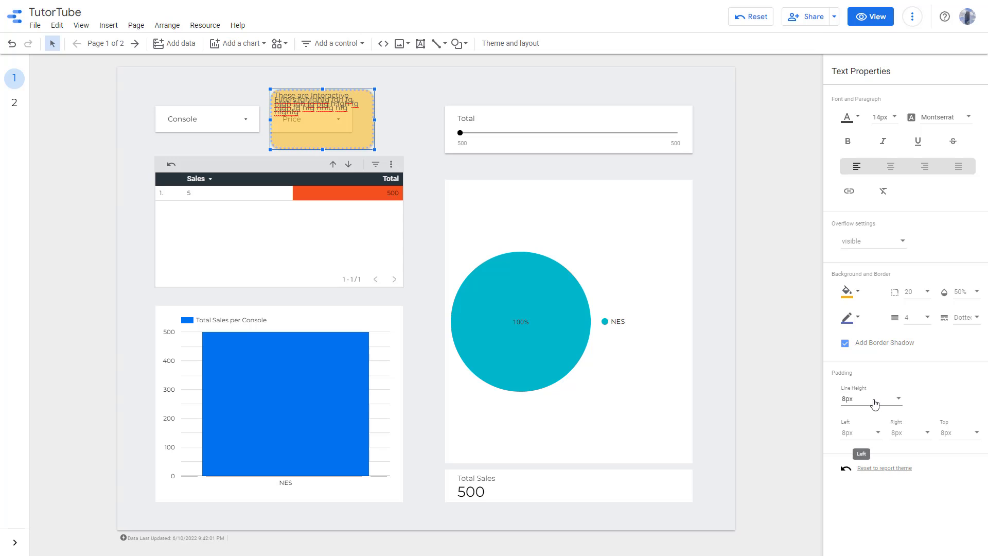
{"action": "left_click", "coordinate": [875, 404]}
{"action": "left_click", "coordinate": [865, 468]}
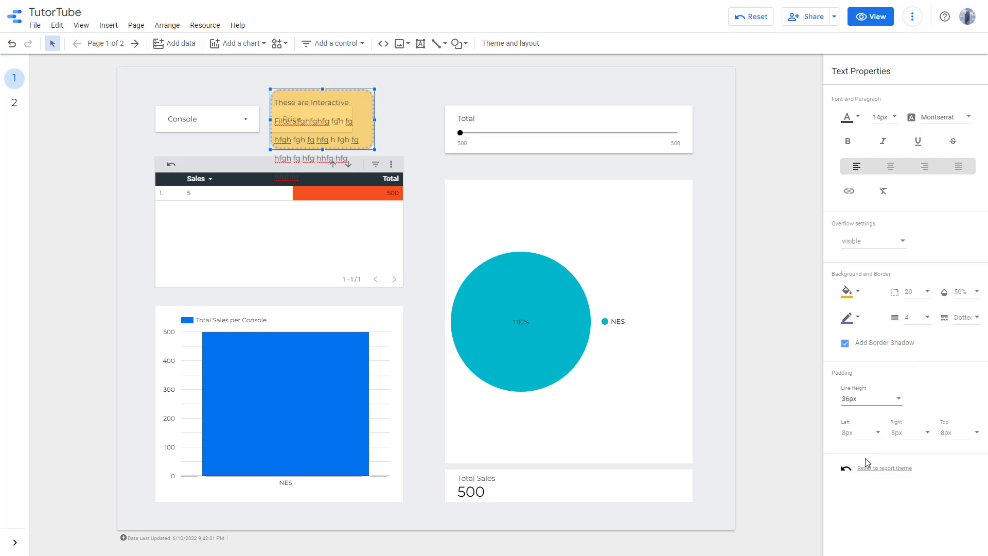
- Set the text box's left padding to 24px
{"action": "left_click", "coordinate": [877, 437]}
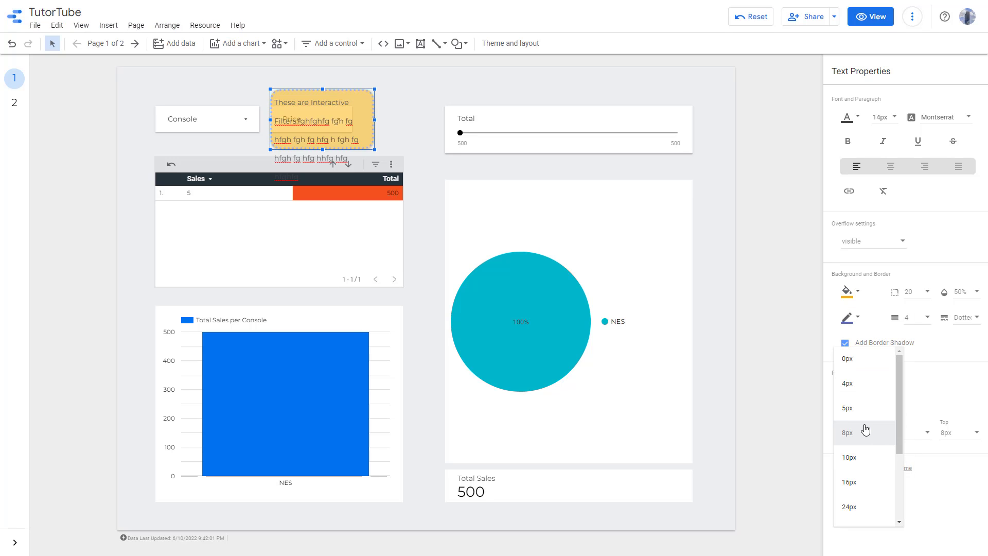
{"action": "left_click", "coordinate": [859, 399]}
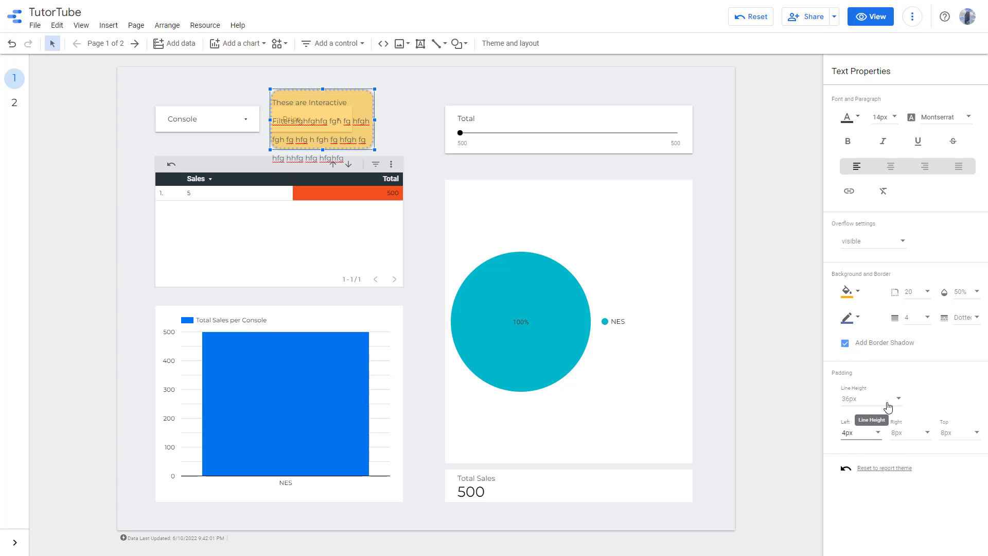
{"action": "left_click", "coordinate": [870, 436]}
{"action": "left_click", "coordinate": [861, 531]}
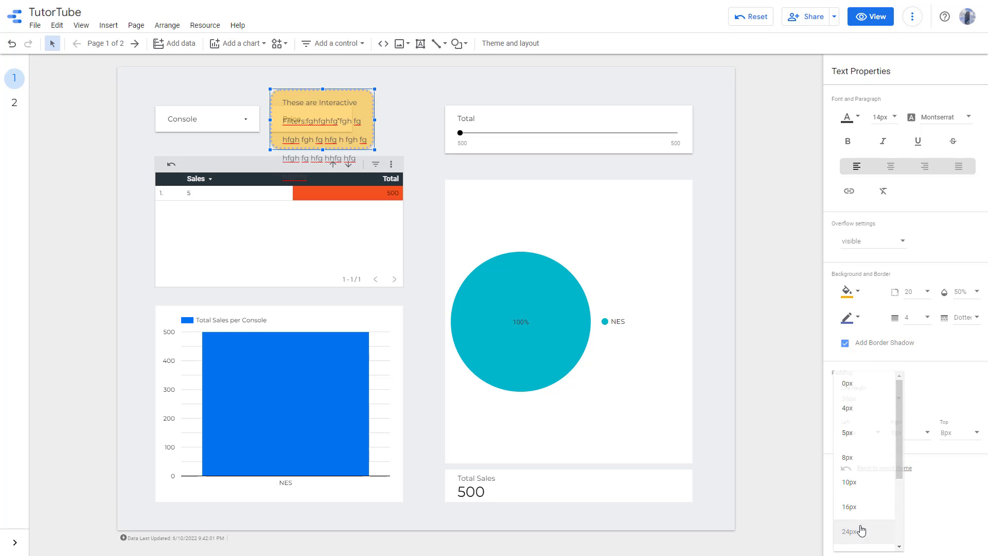
- Set the text box's right padding to 48px and top padding to 24px
{"action": "left_click", "coordinate": [905, 437]}
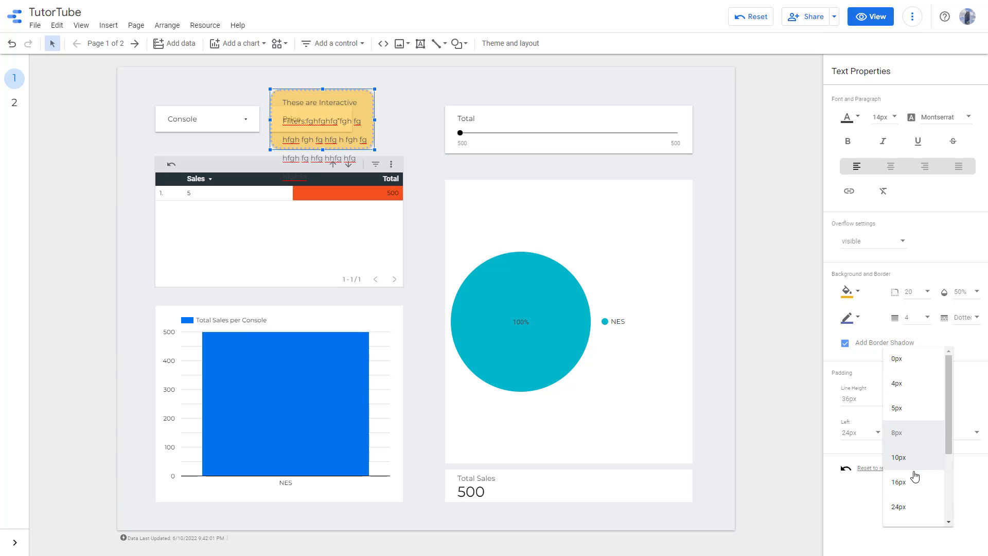
{"action": "scroll", "coordinate": [912, 489], "scroll_direction": "down", "scroll_amount": 3}
{"action": "left_click", "coordinate": [909, 498]}
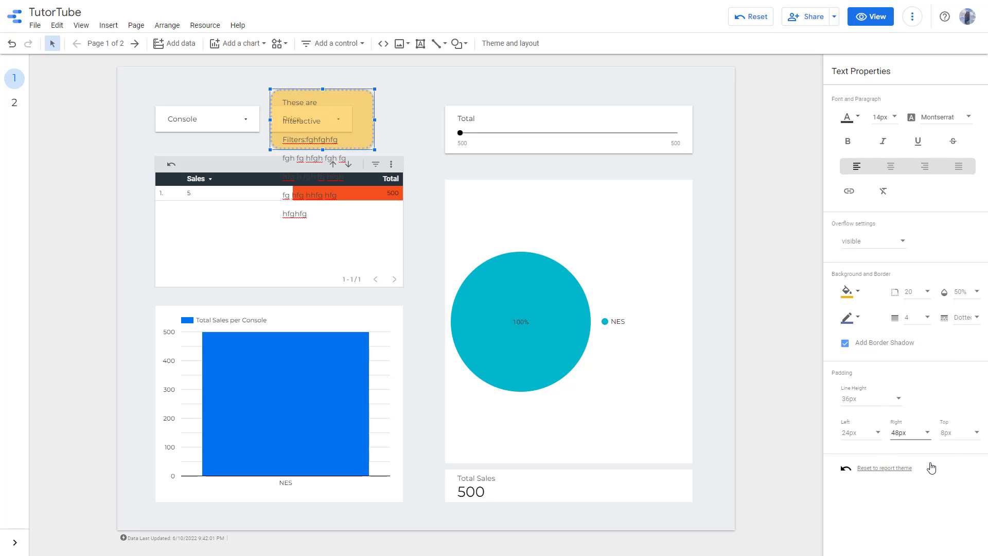
{"action": "left_click", "coordinate": [962, 437]}
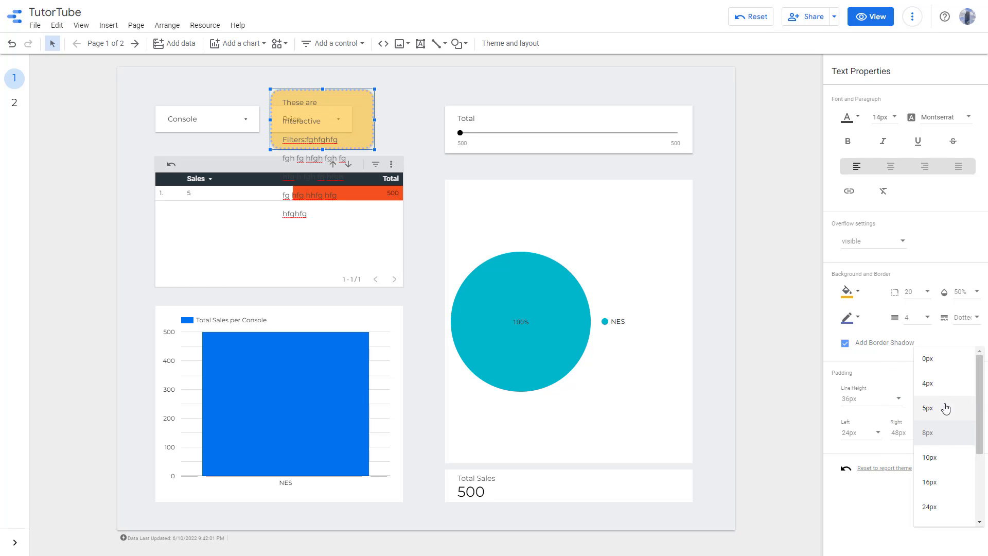
{"action": "left_click", "coordinate": [933, 514]}
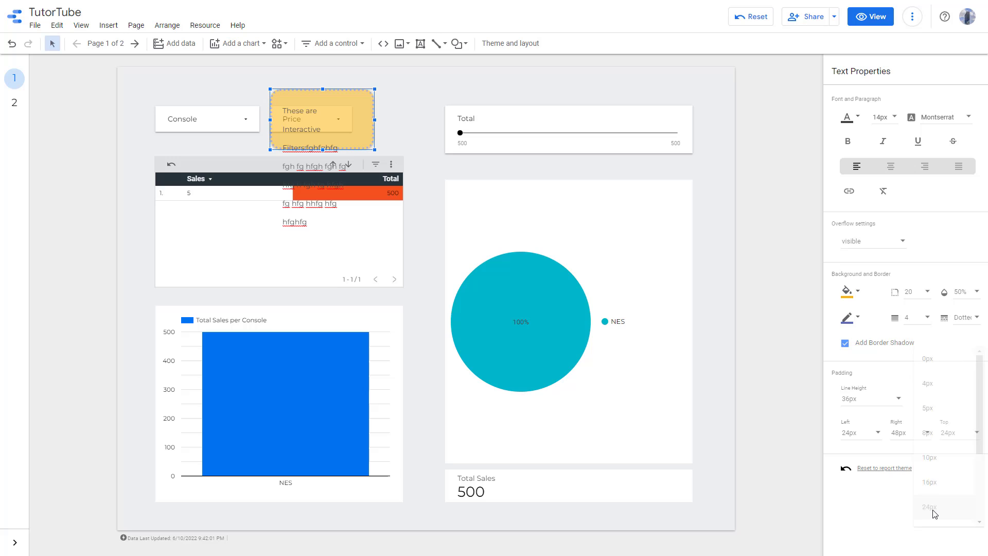
- Reset the text box's styling to the report theme and move the box right, beside the Price filter
{"action": "left_click", "coordinate": [890, 470]}
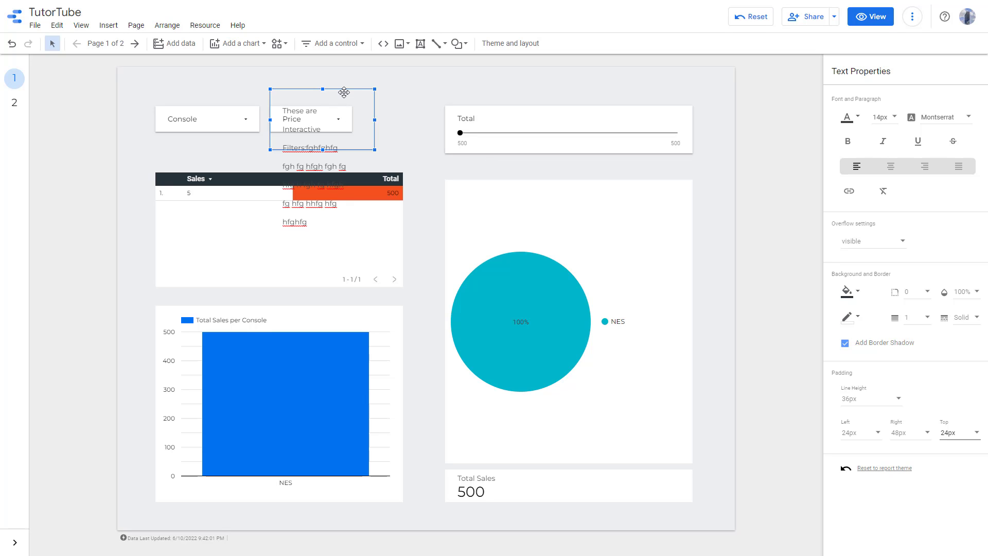
{"action": "left_click_drag", "start_coordinate": [350, 91], "coordinate": [401, 91]}
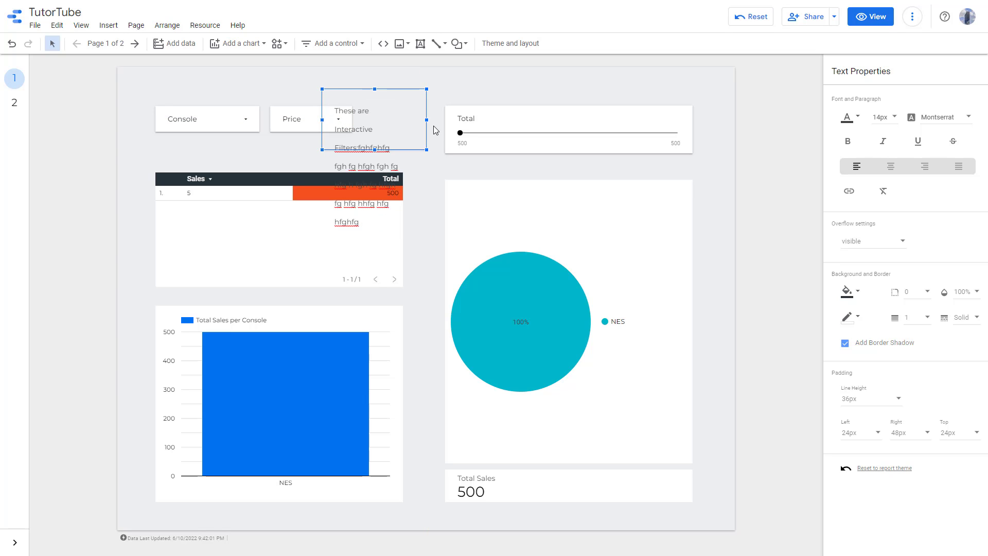